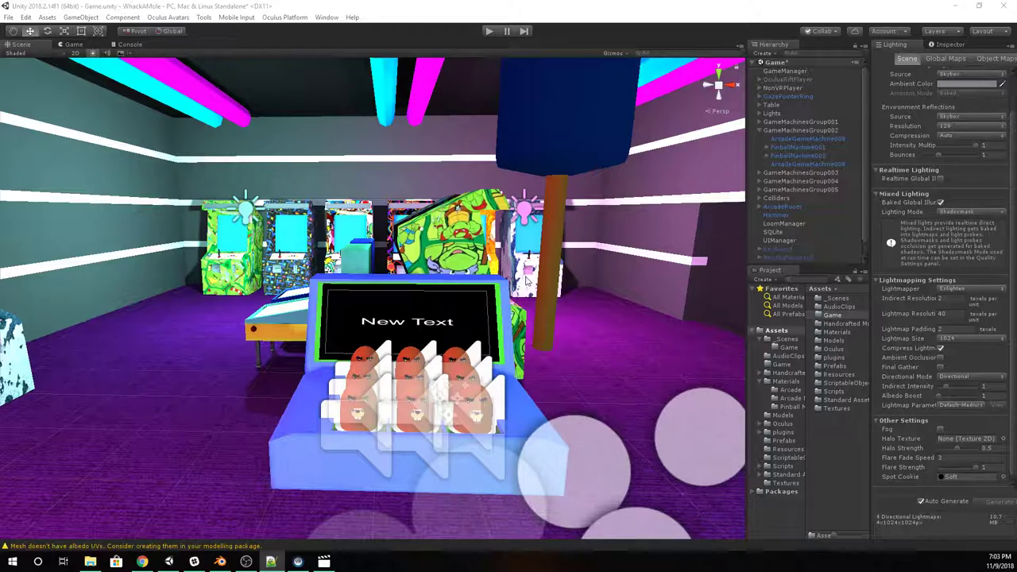
Step: Examine the arcade room scene, including the whack-a-mole table, hammer, pinball machines, arcade cabinets and ceiling lights
{"action": "right_click_drag", "start_coordinate": [384, 258], "coordinate": [414, 299]}
{"action": "key", "text": "a"}
{"action": "key", "text": "a"}
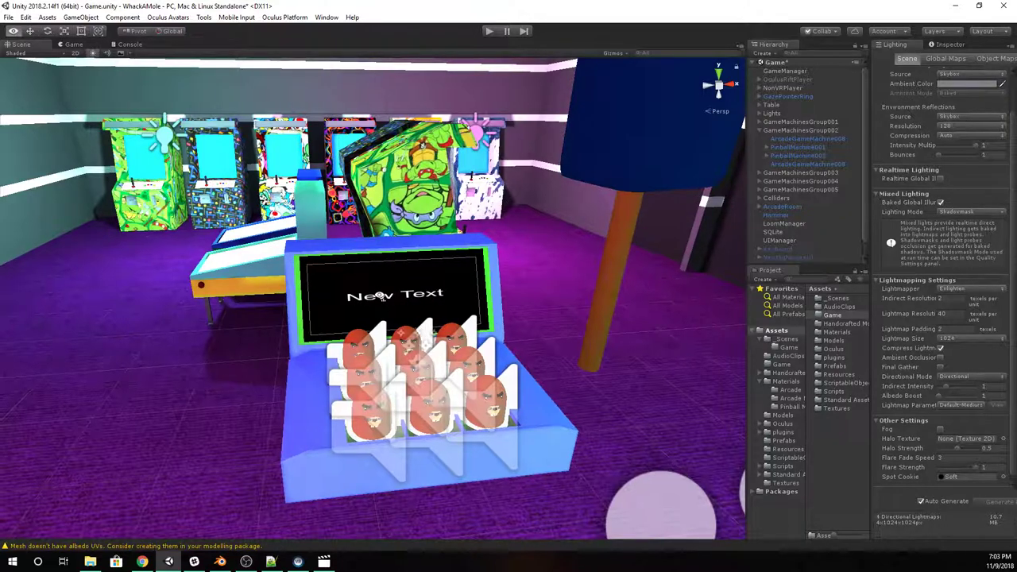
{"action": "right_click_drag", "start_coordinate": [381, 297], "coordinate": [551, 284]}
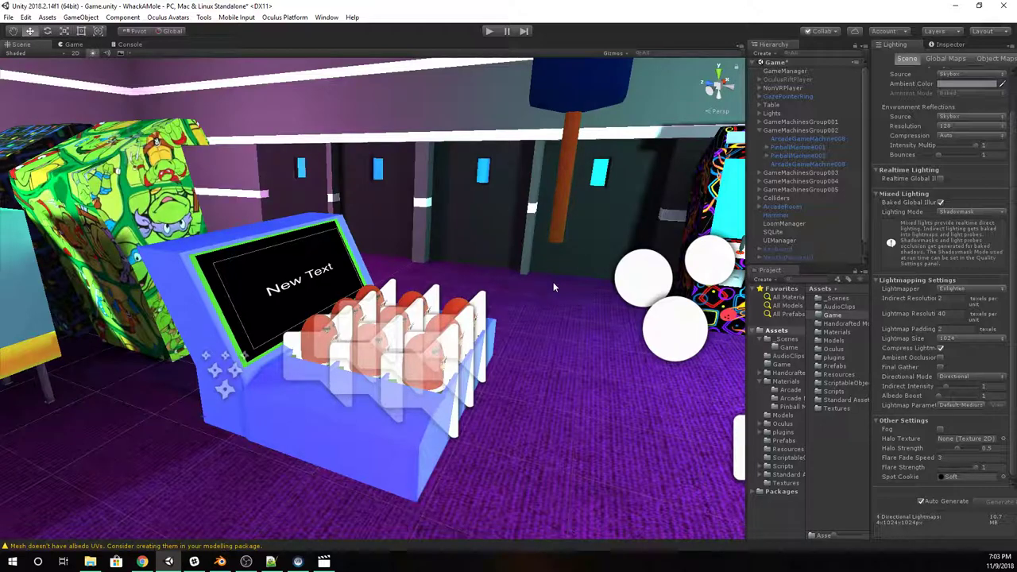
{"action": "right_click_drag", "start_coordinate": [503, 300], "coordinate": [397, 285]}
{"action": "key", "text": "a"}
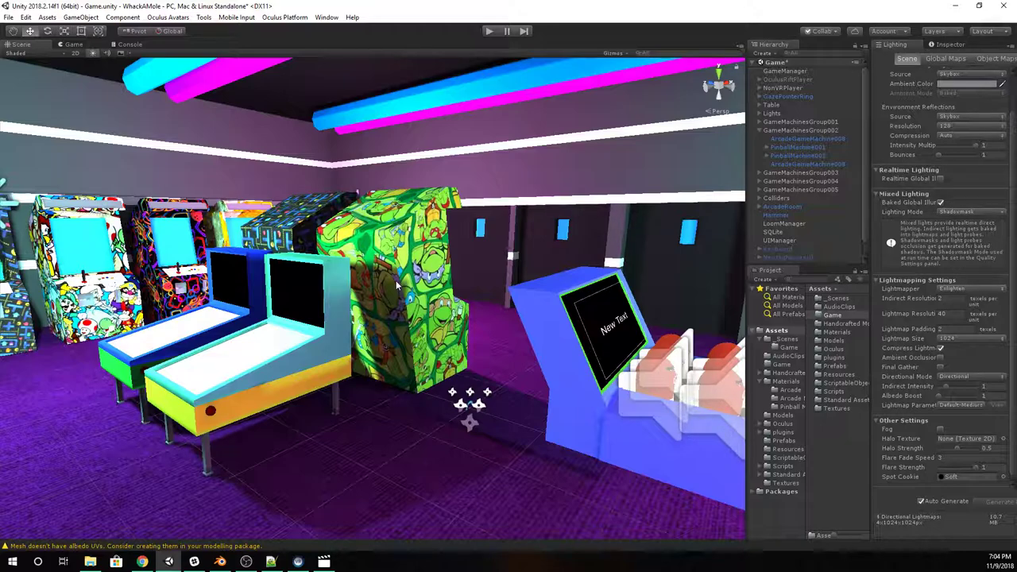
{"action": "right_click_drag", "start_coordinate": [395, 280], "coordinate": [867, 249]}
{"action": "key", "text": "w"}
{"action": "key", "text": "w"}
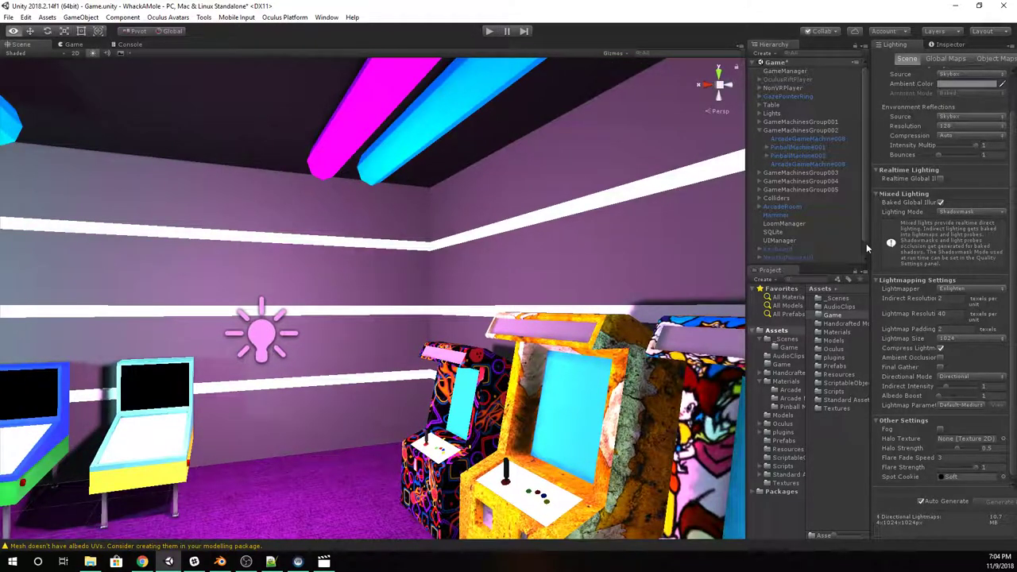
{"action": "right_click_drag", "start_coordinate": [868, 248], "coordinate": [404, 296]}
{"action": "key", "text": "a"}
{"action": "key", "text": "s"}
{"action": "key", "text": "w"}
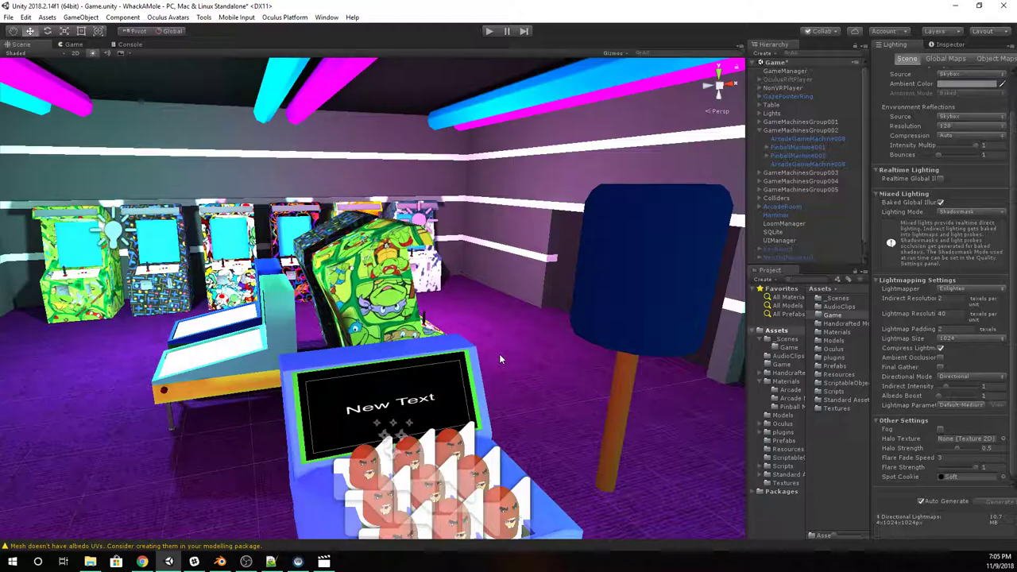
{"action": "right_click_drag", "start_coordinate": [499, 358], "coordinate": [650, 417]}
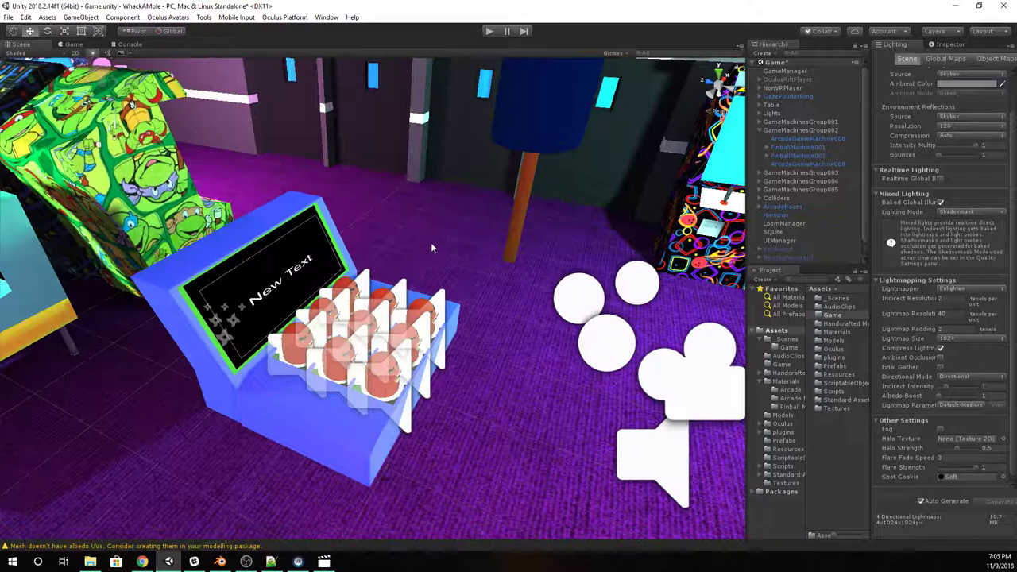
Step: Select the Light Probe Group, frame it in the scene and examine how its probes are spread around the room
{"action": "scroll", "coordinate": [771, 216], "scroll_direction": "down", "scroll_amount": 1}
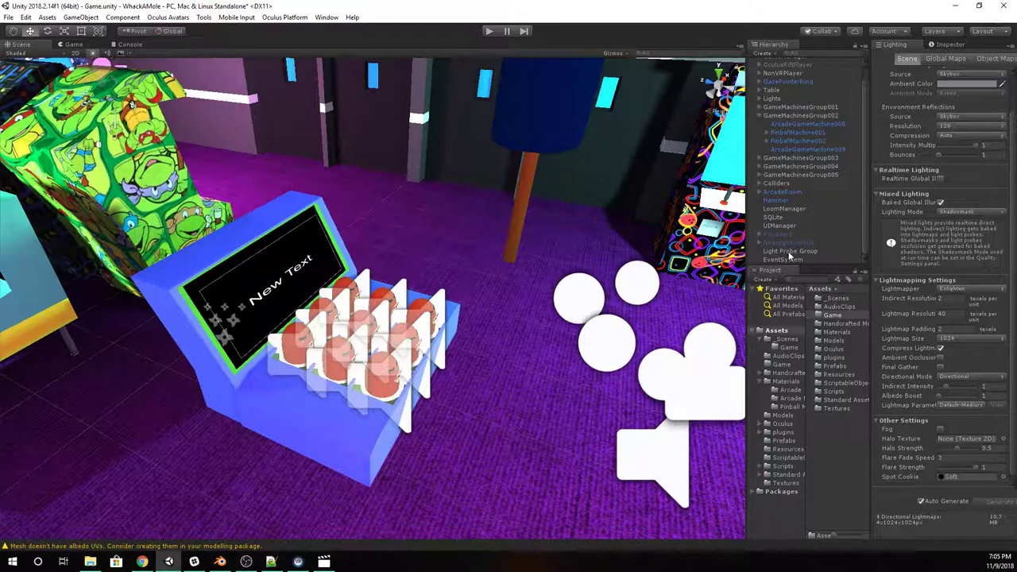
{"action": "left_click", "coordinate": [789, 251]}
{"action": "key", "text": "f"}
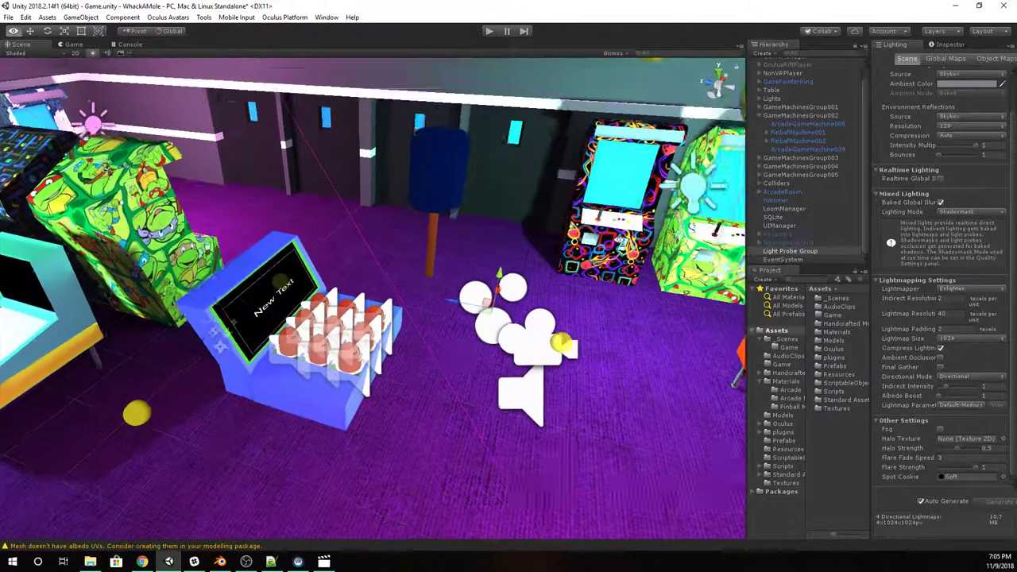
{"action": "key", "text": "w"}
{"action": "right_click_drag", "start_coordinate": [632, 232], "coordinate": [674, 236]}
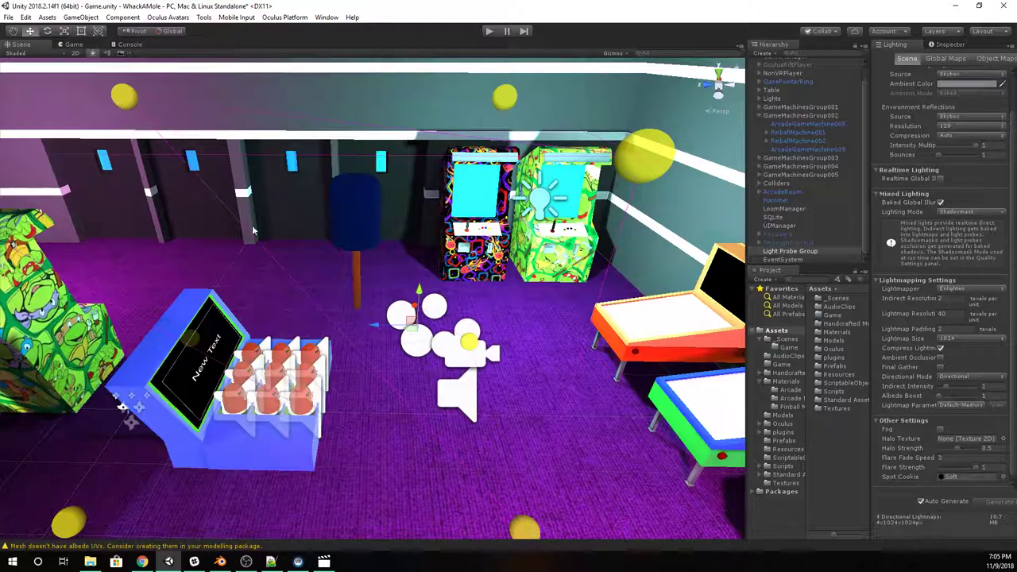
{"action": "right_click_drag", "start_coordinate": [154, 504], "coordinate": [577, 397]}
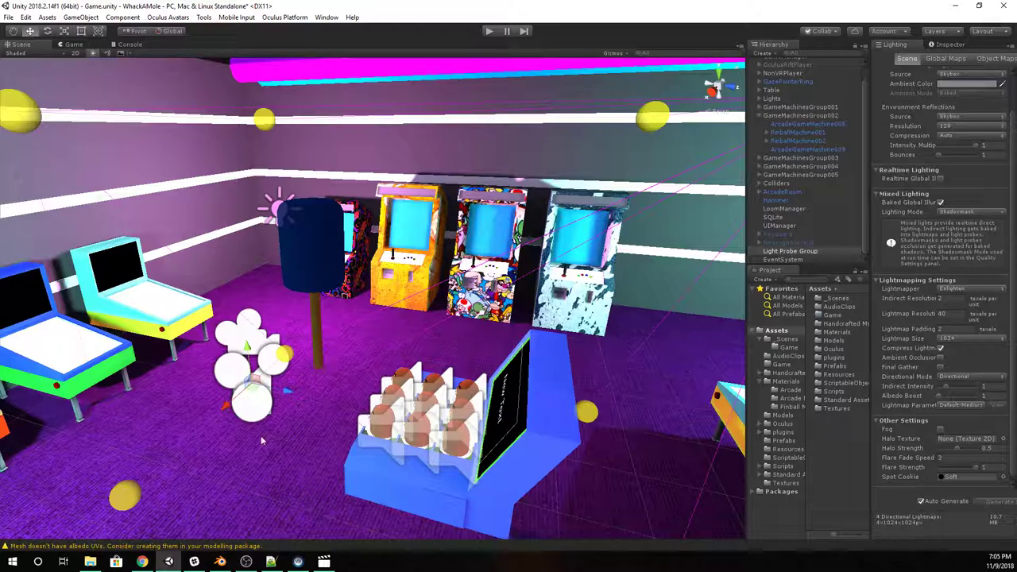
Step: Switch to Blender and inspect the arcade game machine model from the front and the side
{"action": "left_click", "coordinate": [220, 562]}
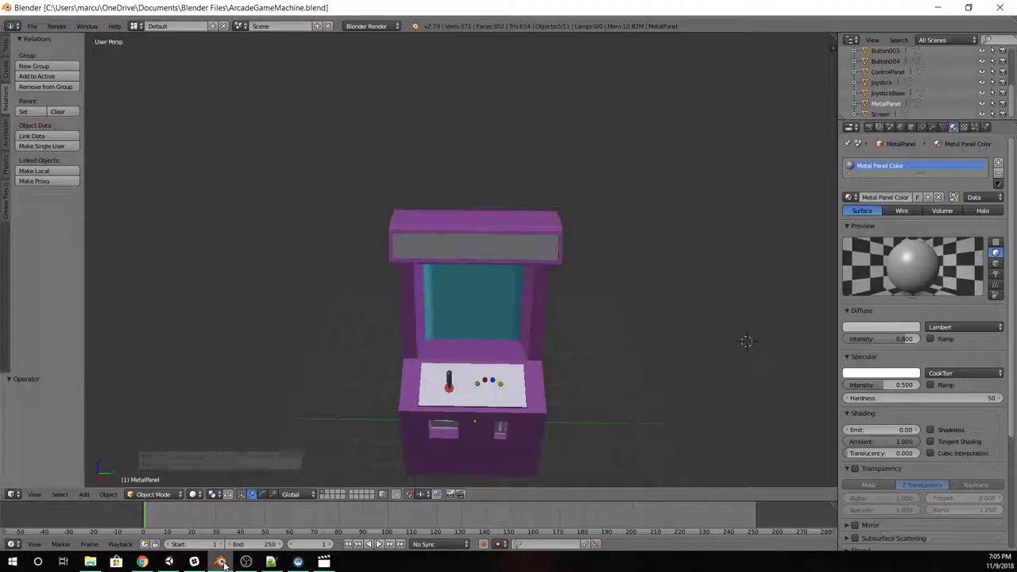
{"action": "mouse_move", "coordinate": [513, 305]}
{"action": "middle_mouse_down"}
{"action": "mouse_move", "coordinate": [522, 325]}
{"action": "mouse_move", "coordinate": [549, 312]}
{"action": "mouse_move", "coordinate": [538, 284]}
{"action": "mouse_move", "coordinate": [483, 265]}
{"action": "mouse_move", "coordinate": [475, 273]}
{"action": "mouse_move", "coordinate": [500, 254]}
{"action": "mouse_move", "coordinate": [495, 279]}
{"action": "mouse_move", "coordinate": [507, 288]}
{"action": "middle_mouse_up"}
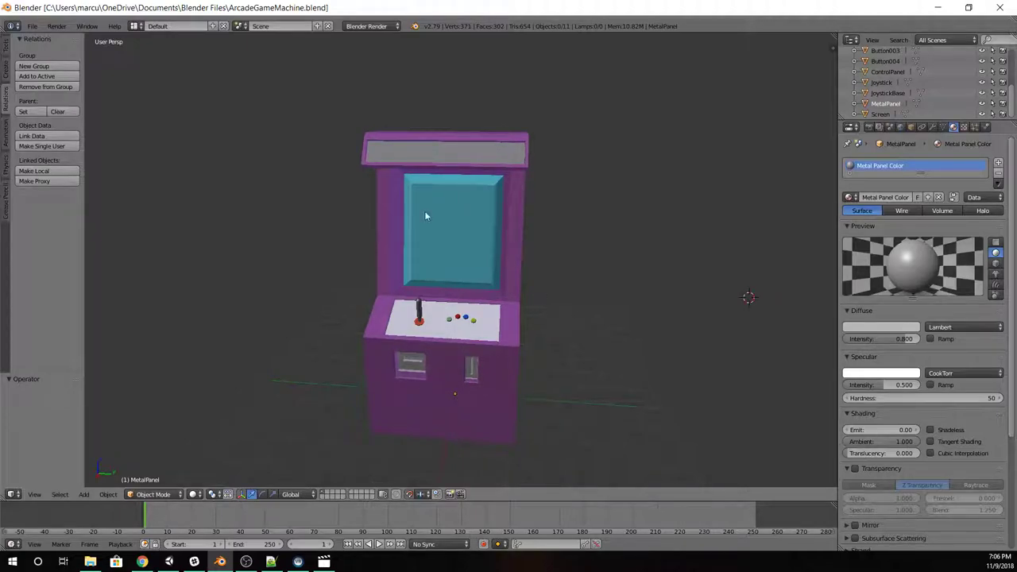
{"action": "middle_click_drag", "start_coordinate": [645, 344], "coordinate": [589, 329]}
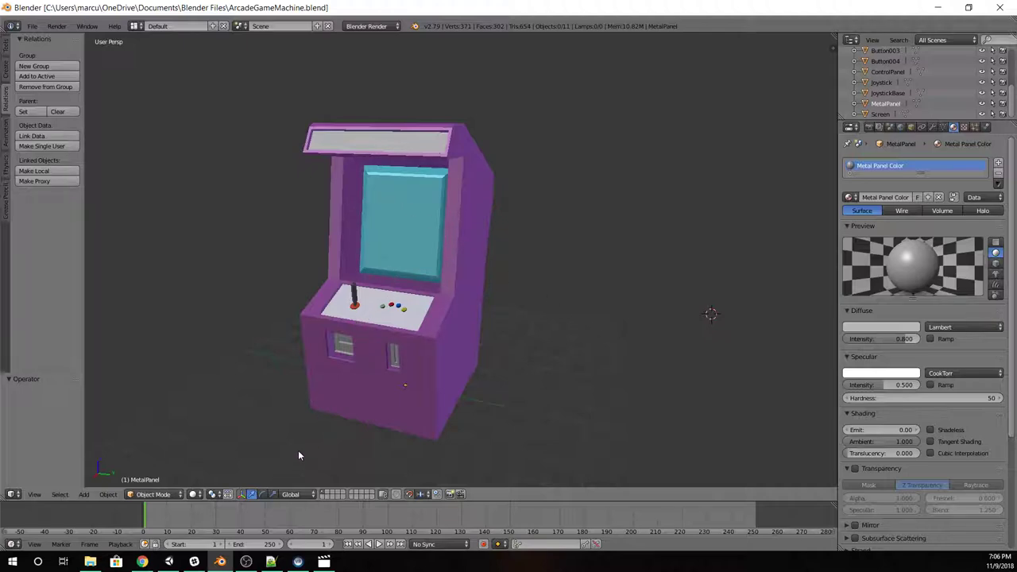
Step: Switch back to Unity and examine the textured arcade cabinets up close, including their control panels, joysticks and coin slots
{"action": "left_click", "coordinate": [170, 563]}
{"action": "scroll", "coordinate": [517, 299], "scroll_direction": "up", "scroll_amount": 6}
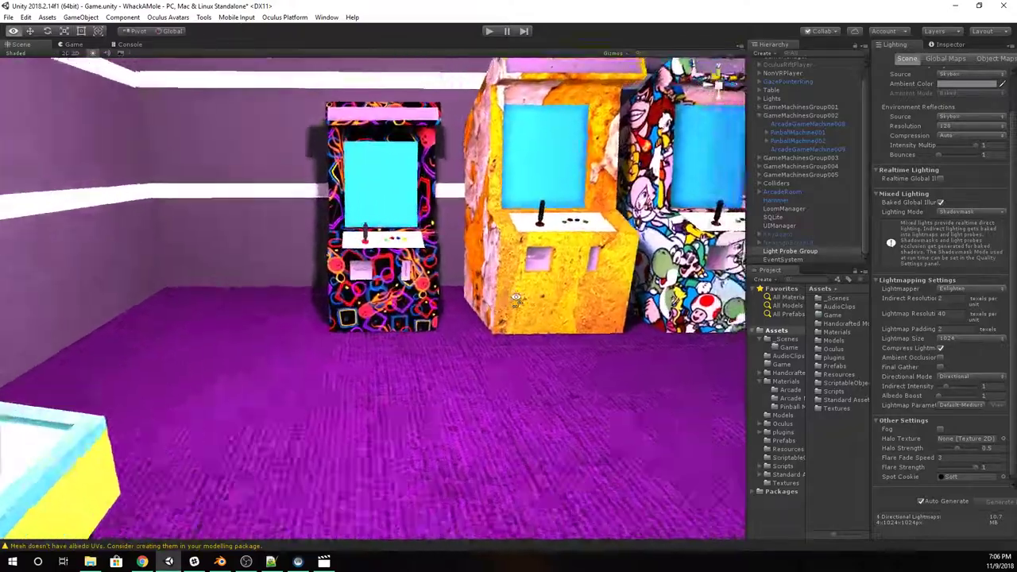
{"action": "key", "text": "w"}
{"action": "right_click_drag", "start_coordinate": [516, 297], "coordinate": [629, 316]}
{"action": "key", "text": "a"}
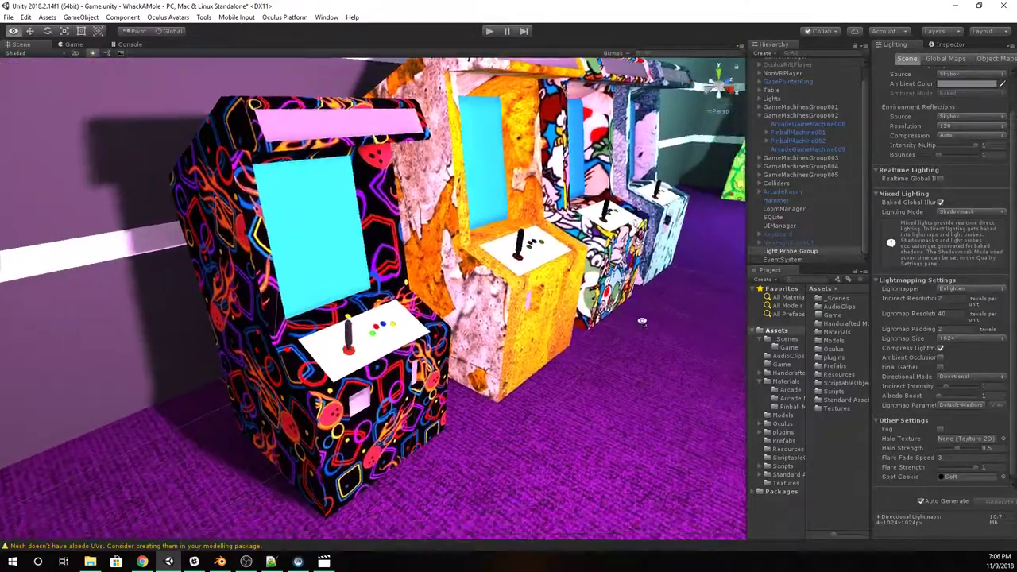
{"action": "right_click_drag", "start_coordinate": [642, 321], "coordinate": [609, 273]}
{"action": "key", "text": "w"}
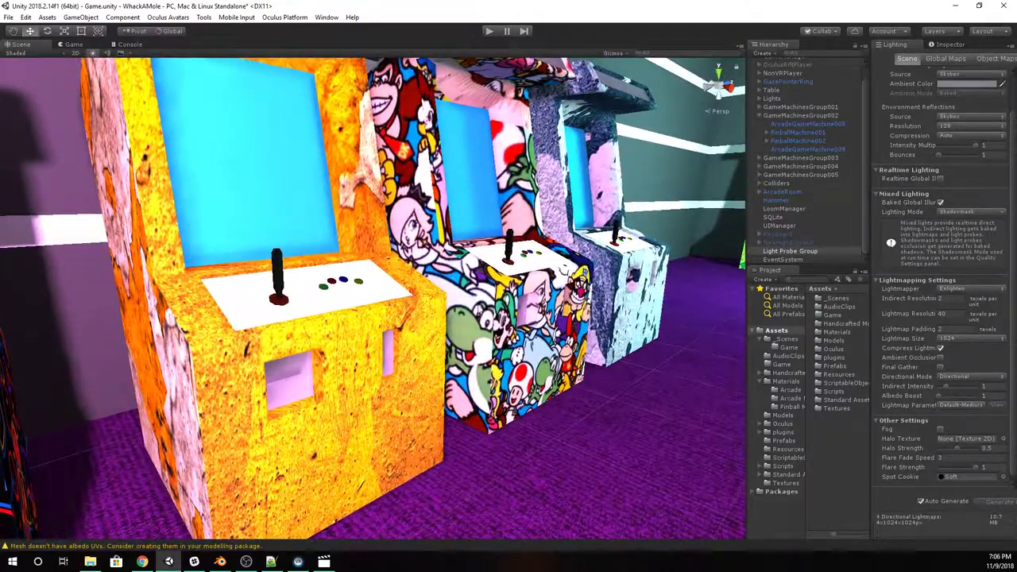
{"action": "key", "text": "a"}
{"action": "right_click_drag", "start_coordinate": [221, 355], "coordinate": [250, 292]}
{"action": "key", "text": "d"}
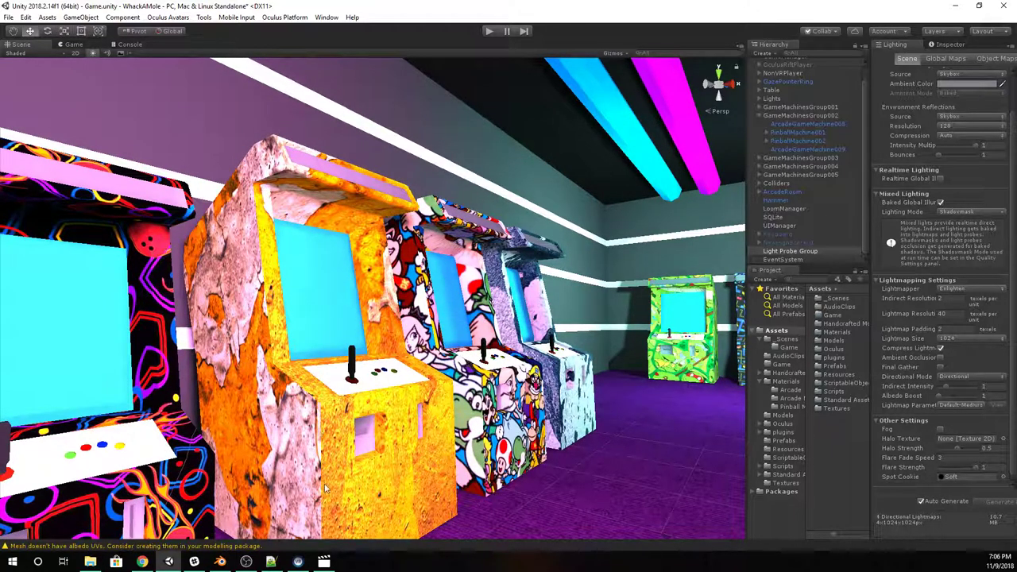
{"action": "right_click_drag", "start_coordinate": [460, 418], "coordinate": [777, 451]}
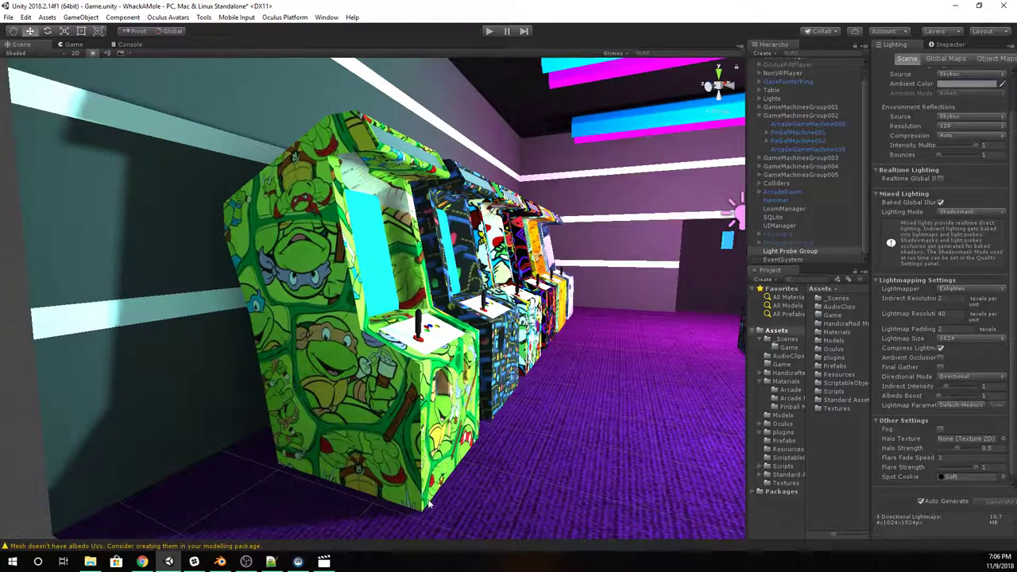
{"action": "right_click_drag", "start_coordinate": [532, 416], "coordinate": [456, 398]}
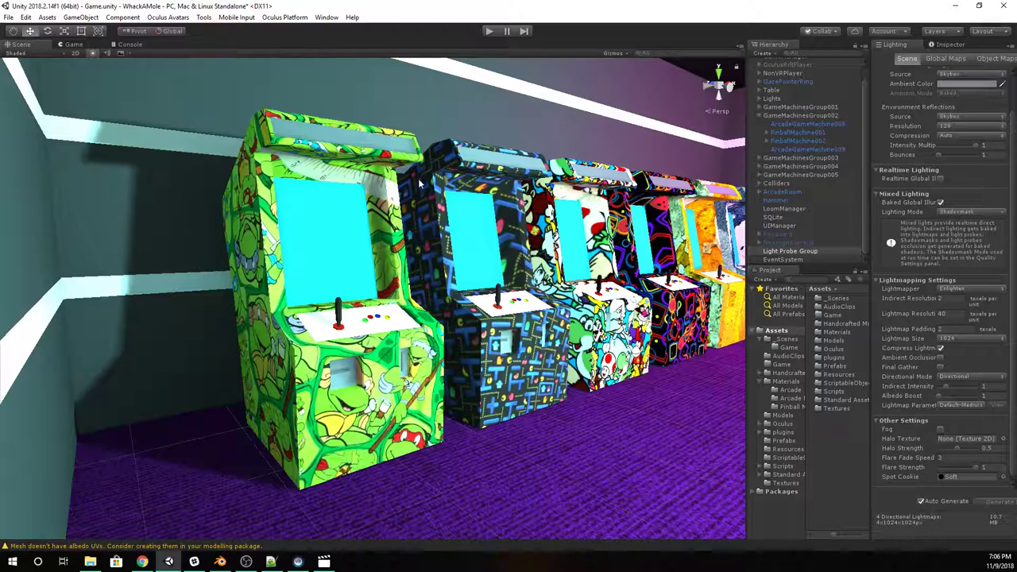
{"action": "right_click_drag", "start_coordinate": [432, 263], "coordinate": [372, 201]}
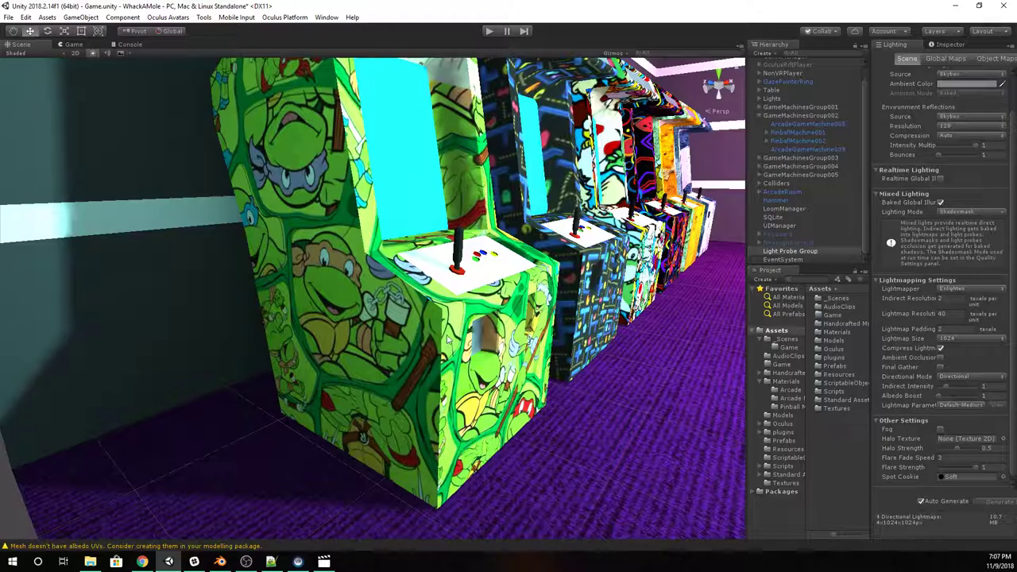
{"action": "right_click_drag", "start_coordinate": [469, 414], "coordinate": [589, 309]}
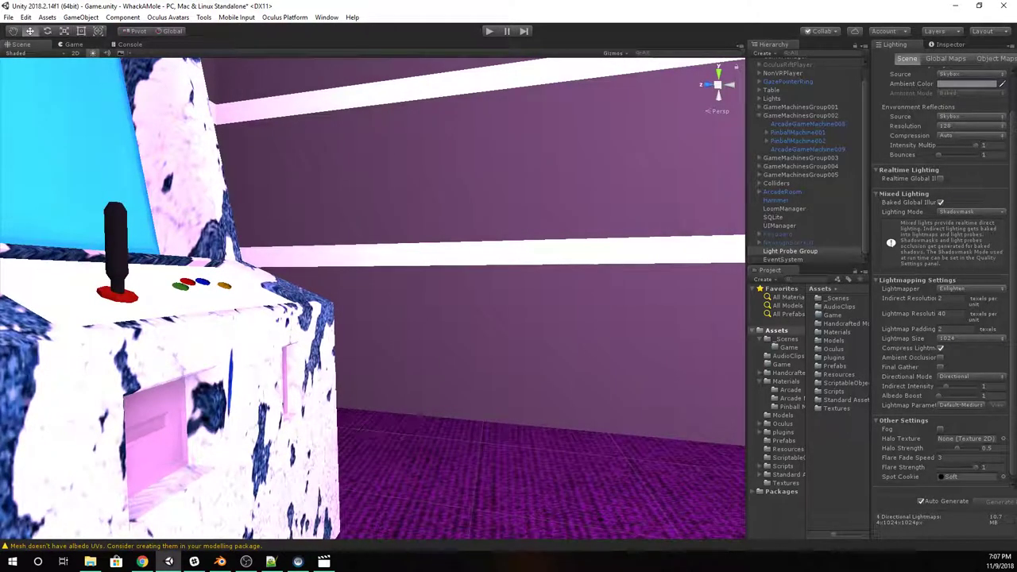
Step: Switch to Blender, open ArcadeRoom.blend and inspect the room model with its ceiling light tubes
{"action": "key", "text": "alt+Tab"}
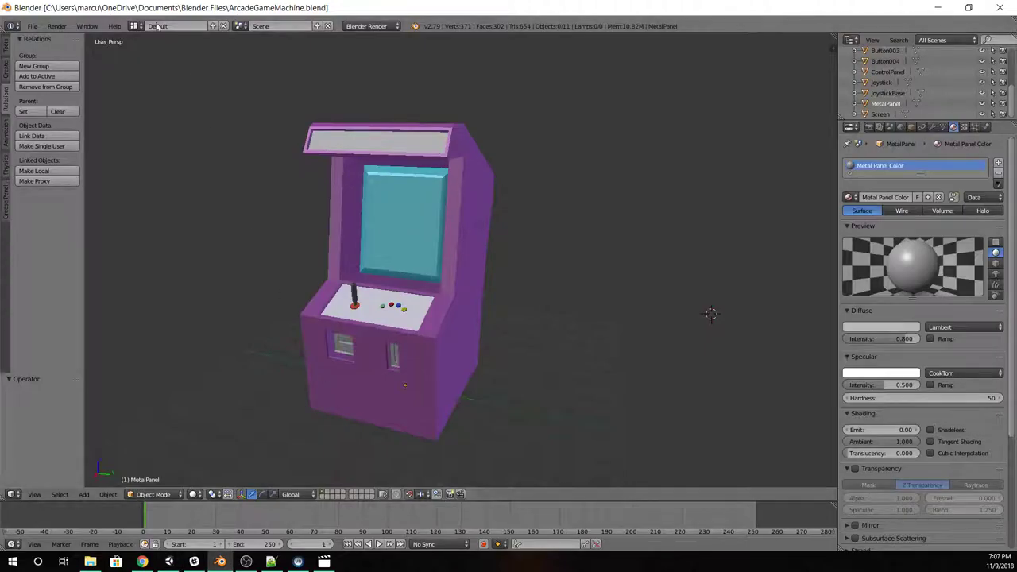
{"action": "left_click", "coordinate": [32, 26]}
{"action": "left_click", "coordinate": [44, 43]}
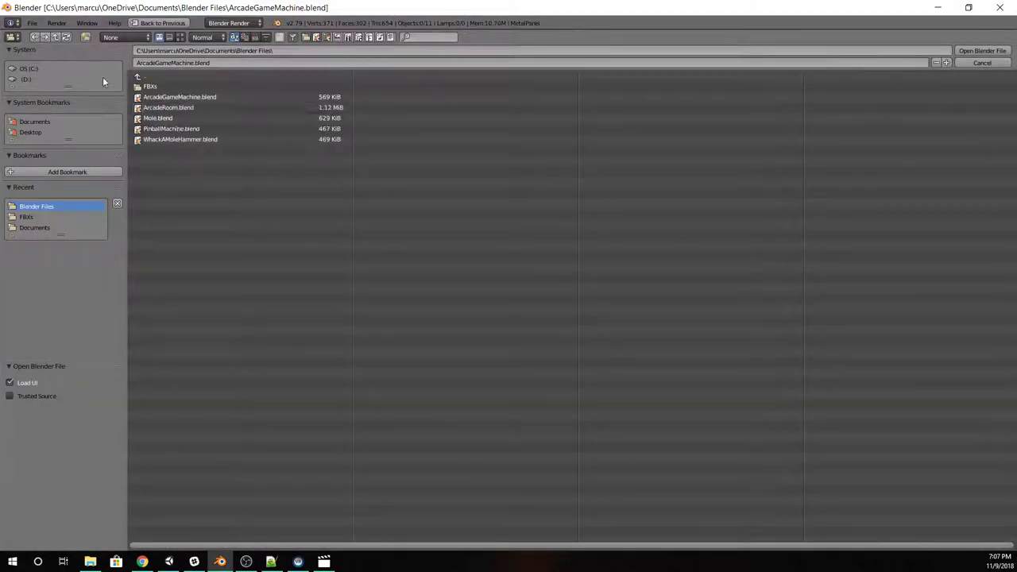
{"action": "double_click", "coordinate": [173, 109]}
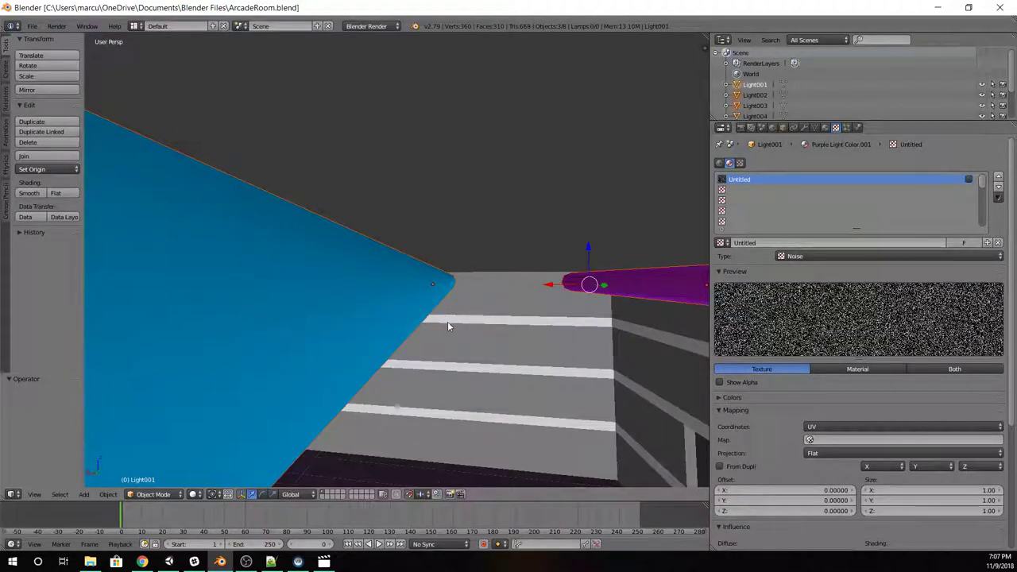
{"action": "middle_click_drag", "start_coordinate": [456, 382], "coordinate": [99, 385]}
Step: Open Mole.blend, set the viewport shading to Solid and inspect the whack-a-mole table with its nine holes
{"action": "left_click", "coordinate": [32, 26]}
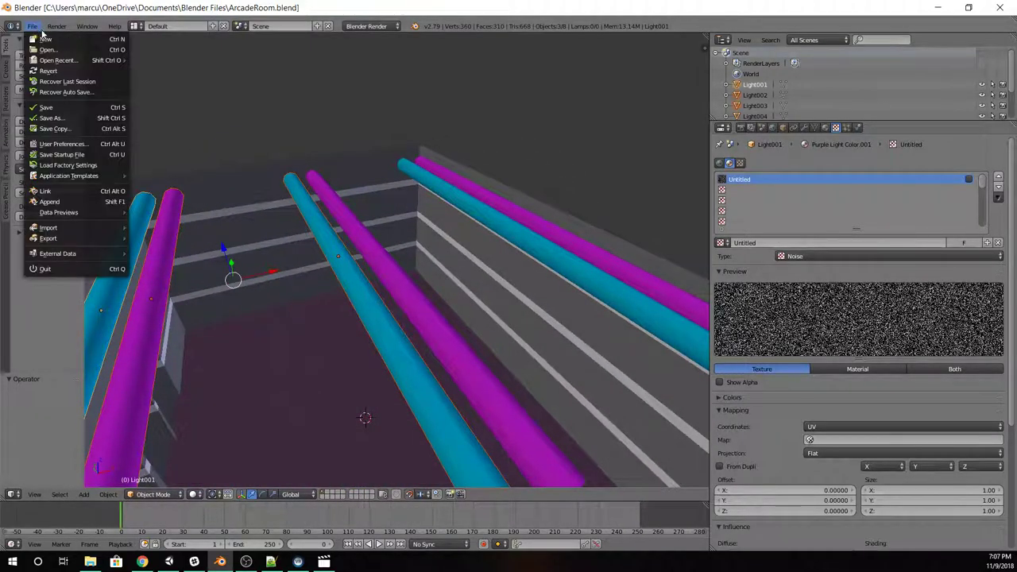
{"action": "left_click", "coordinate": [43, 48]}
{"action": "double_click", "coordinate": [162, 118]}
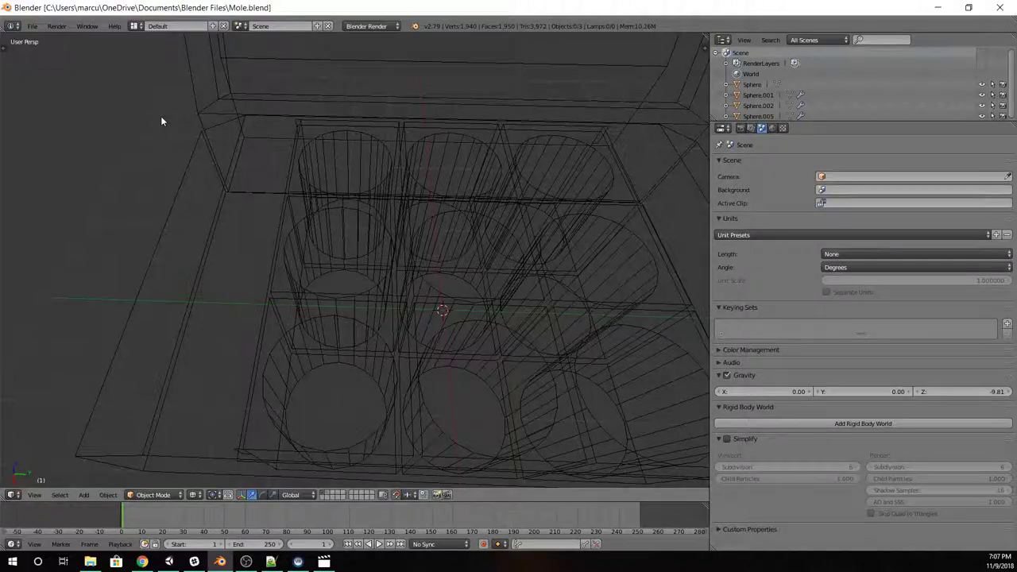
{"action": "left_click", "coordinate": [192, 495]}
{"action": "left_click", "coordinate": [215, 461]}
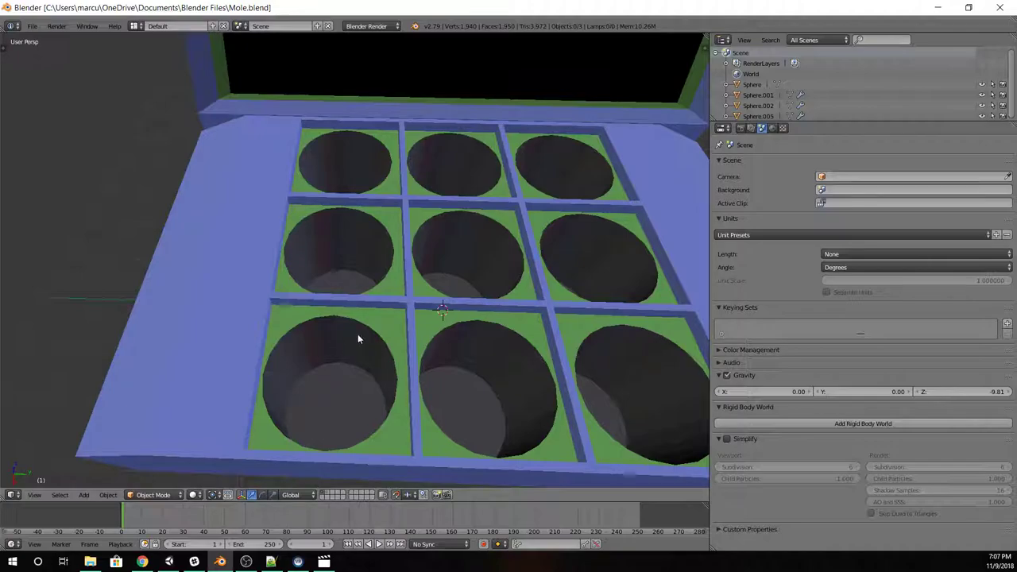
{"action": "mouse_move", "coordinate": [357, 334]}
{"action": "middle_mouse_down"}
{"action": "mouse_move", "coordinate": [415, 303]}
{"action": "mouse_move", "coordinate": [409, 325]}
{"action": "middle_mouse_up"}
{"action": "scroll", "coordinate": [419, 306], "scroll_direction": "down", "scroll_amount": 3}
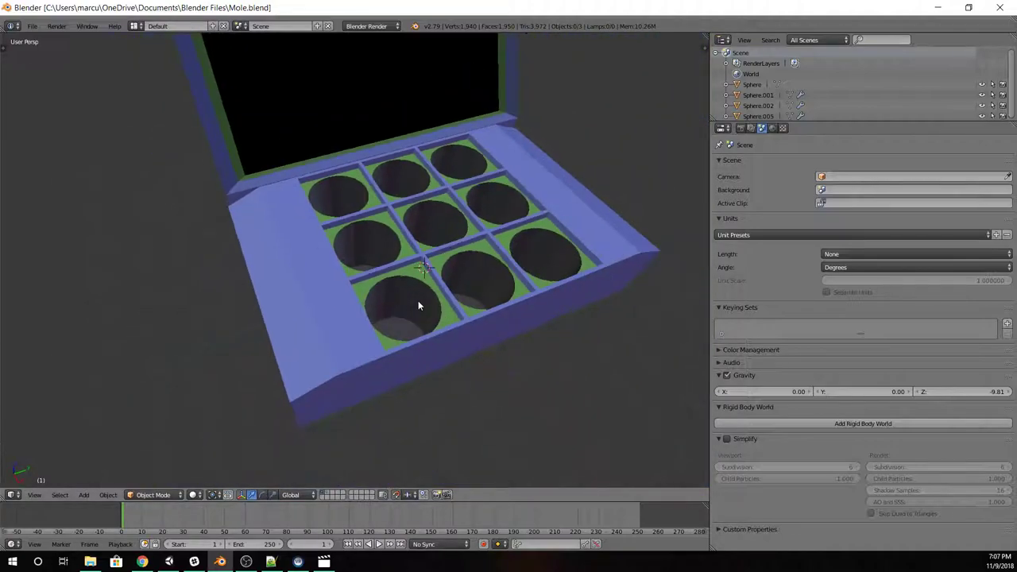
{"action": "middle_click_drag", "start_coordinate": [488, 257], "coordinate": [422, 240]}
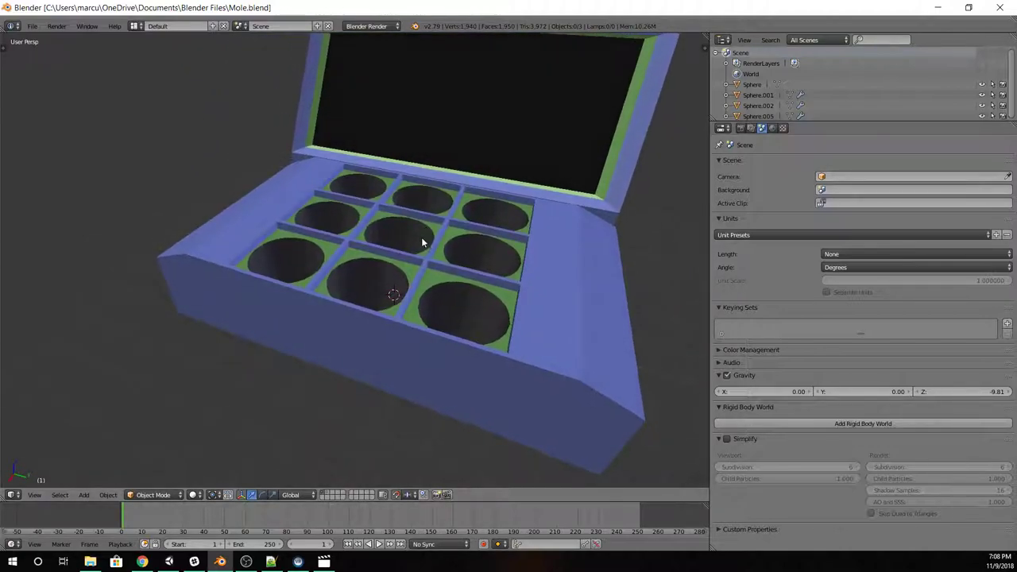
Step: Show the layer containing the mole and inspect the mole's face and body up close
{"action": "left_click", "coordinate": [331, 494]}
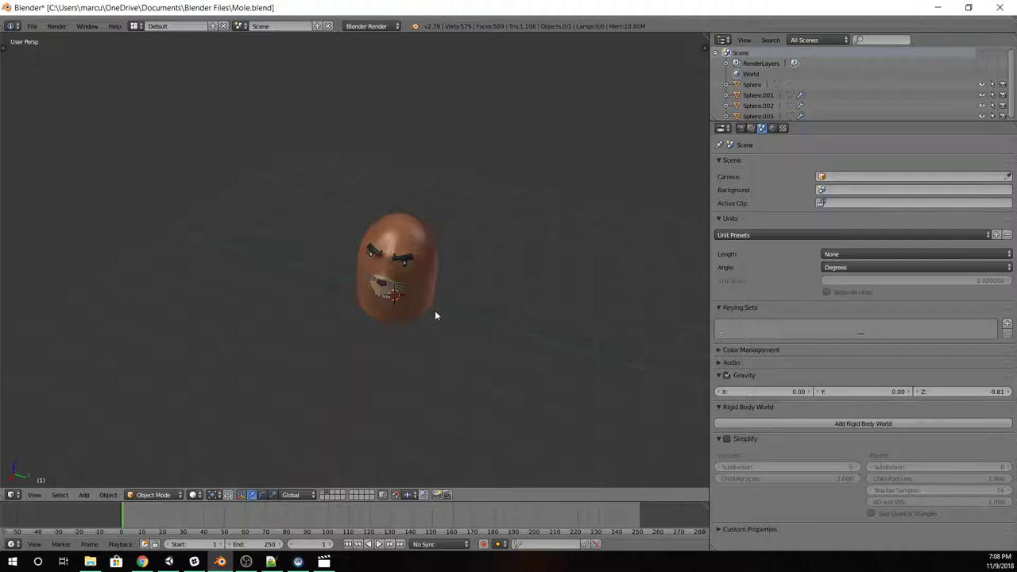
{"action": "middle_click_drag", "start_coordinate": [435, 316], "coordinate": [404, 315]}
{"action": "scroll", "coordinate": [405, 316], "scroll_direction": "up", "scroll_amount": 3}
{"action": "middle_click_drag", "start_coordinate": [472, 350], "coordinate": [492, 328]}
Step: Open PinballMachine.blend and inspect the pinball machine model from above
{"action": "left_click", "coordinate": [32, 26]}
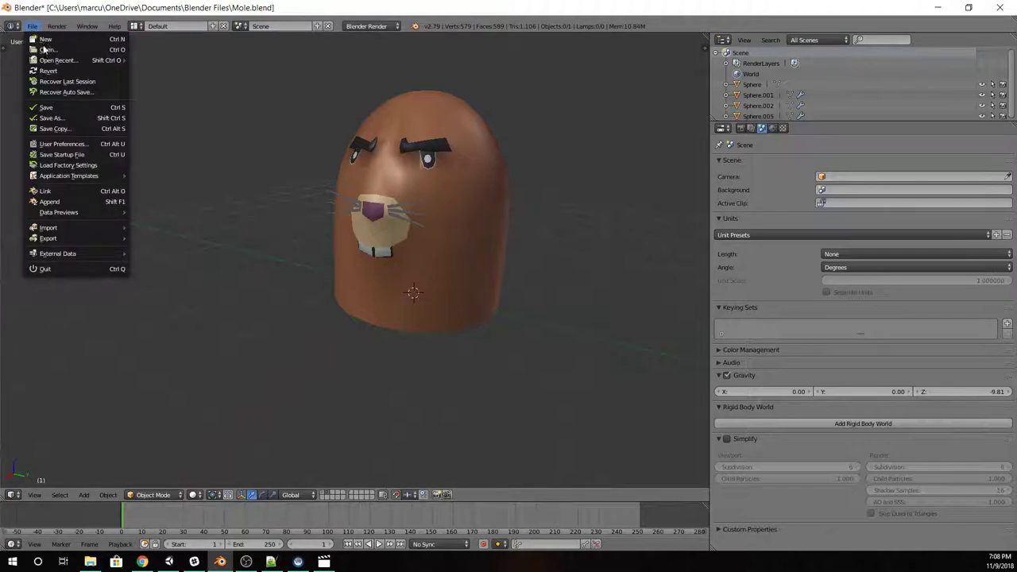
{"action": "left_click", "coordinate": [48, 47]}
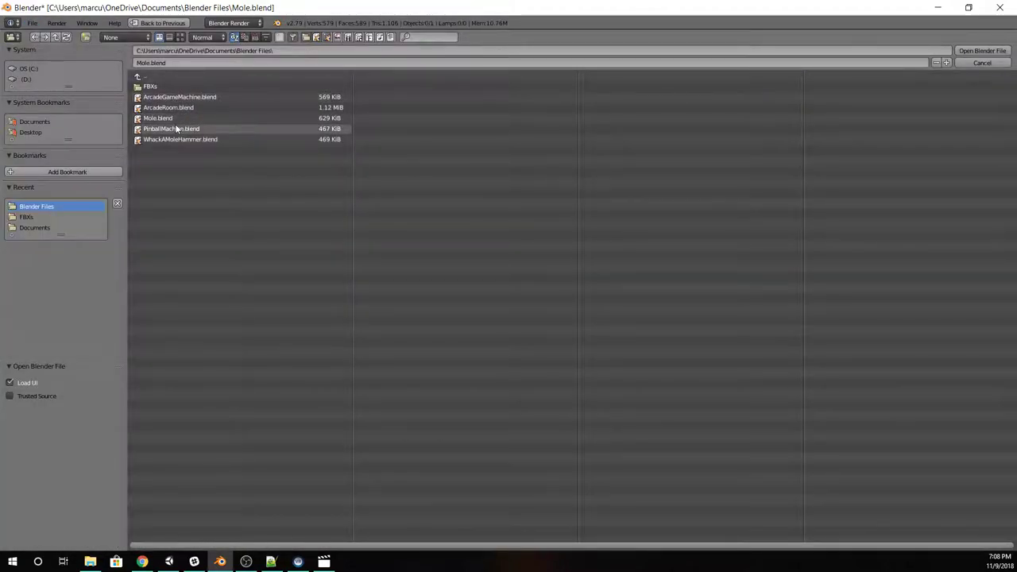
{"action": "double_click", "coordinate": [179, 129]}
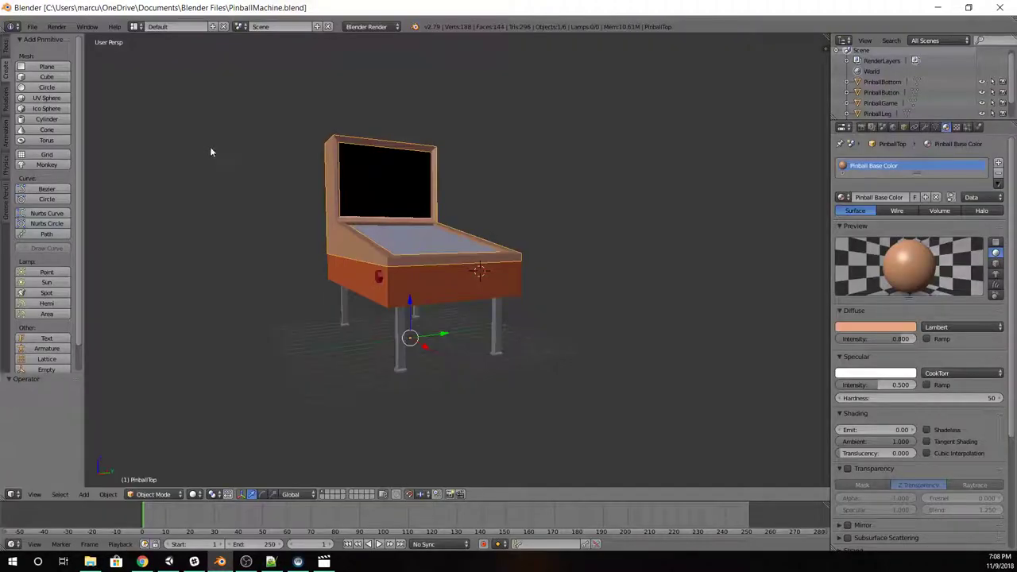
{"action": "middle_click_drag", "start_coordinate": [504, 266], "coordinate": [493, 286]}
Step: Open WhackAMoleHammer.blend and inspect the hammer model's blue head and handle from another angle
{"action": "left_click", "coordinate": [32, 27]}
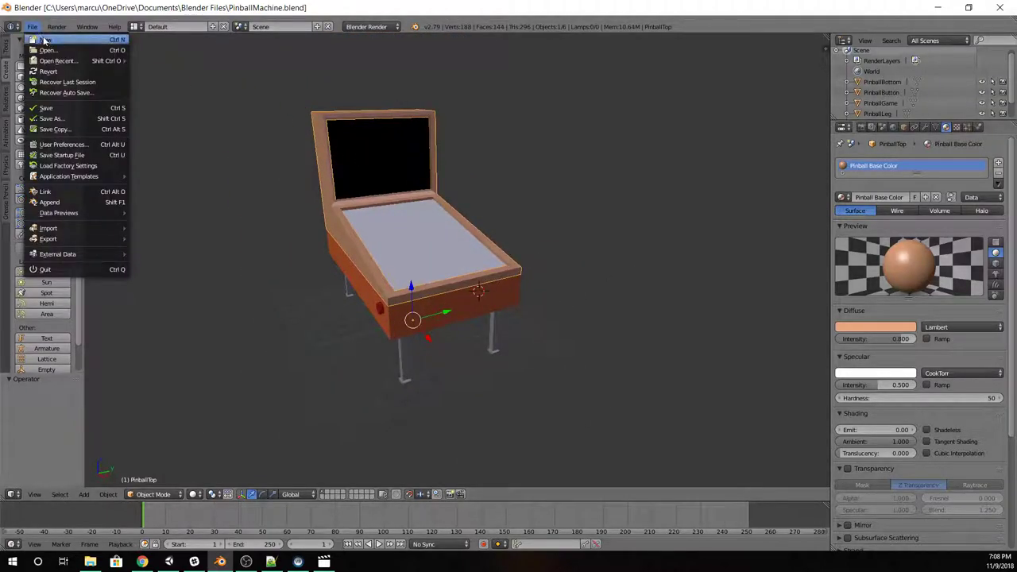
{"action": "left_click", "coordinate": [51, 50]}
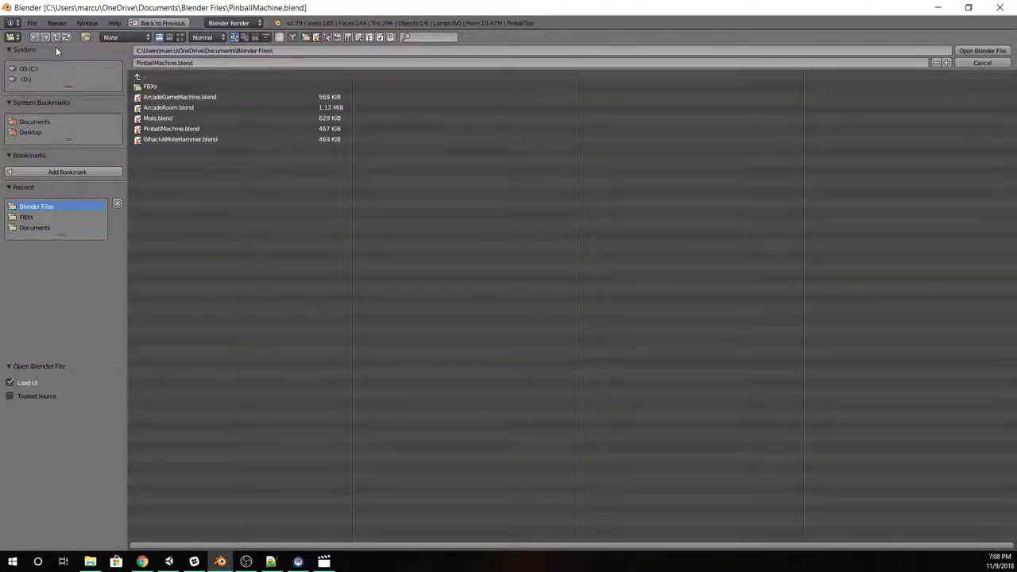
{"action": "double_click", "coordinate": [181, 140]}
{"action": "middle_click_drag", "start_coordinate": [537, 285], "coordinate": [248, 328]}
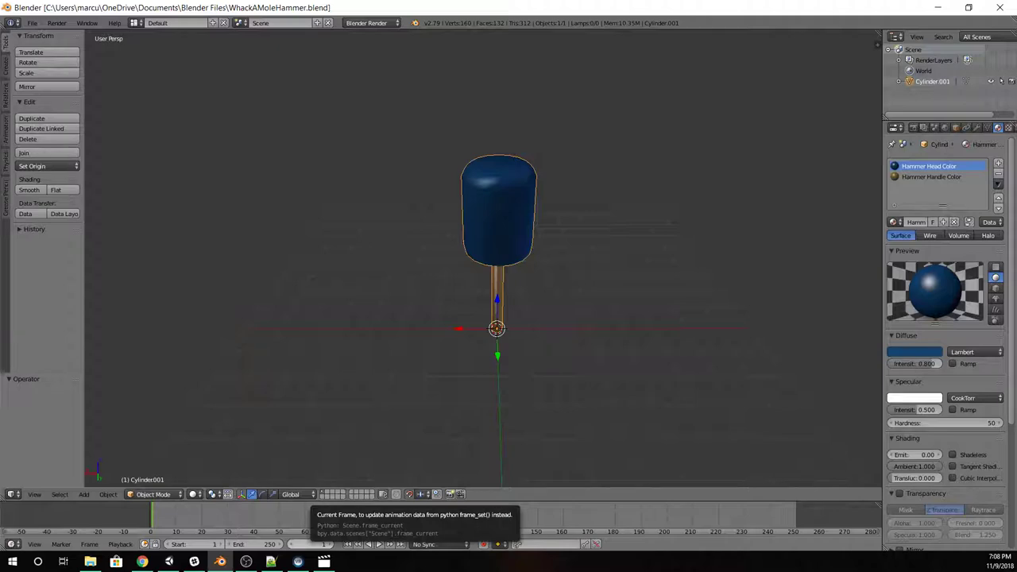
Step: Switch to Unity, look over the arcade room around the whack-a-mole table and select the GameManager object
{"action": "key", "text": "alt+Tab"}
{"action": "right_click_drag", "start_coordinate": [554, 438], "coordinate": [445, 469]}
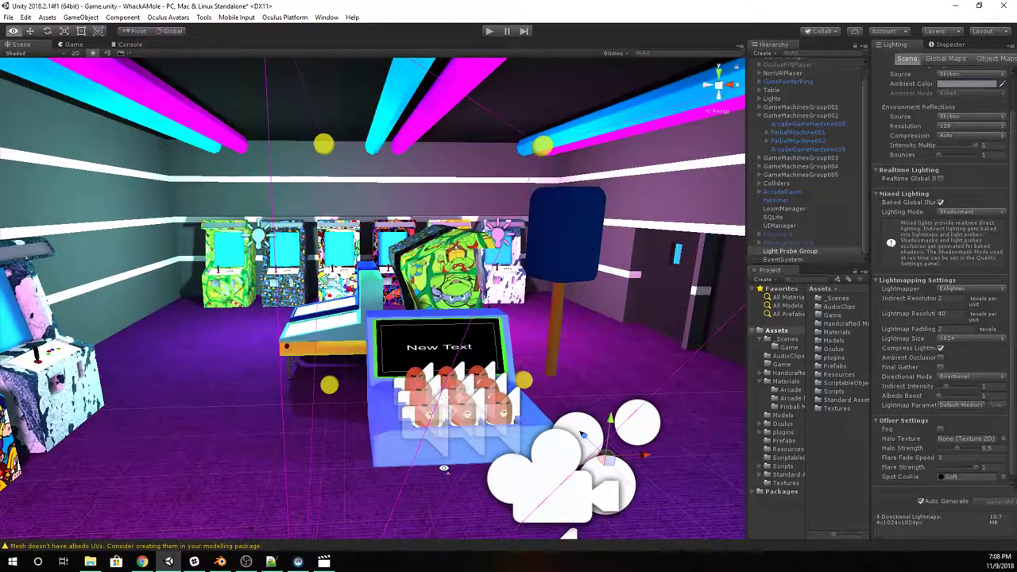
{"action": "right_click_drag", "start_coordinate": [445, 469], "coordinate": [444, 467]}
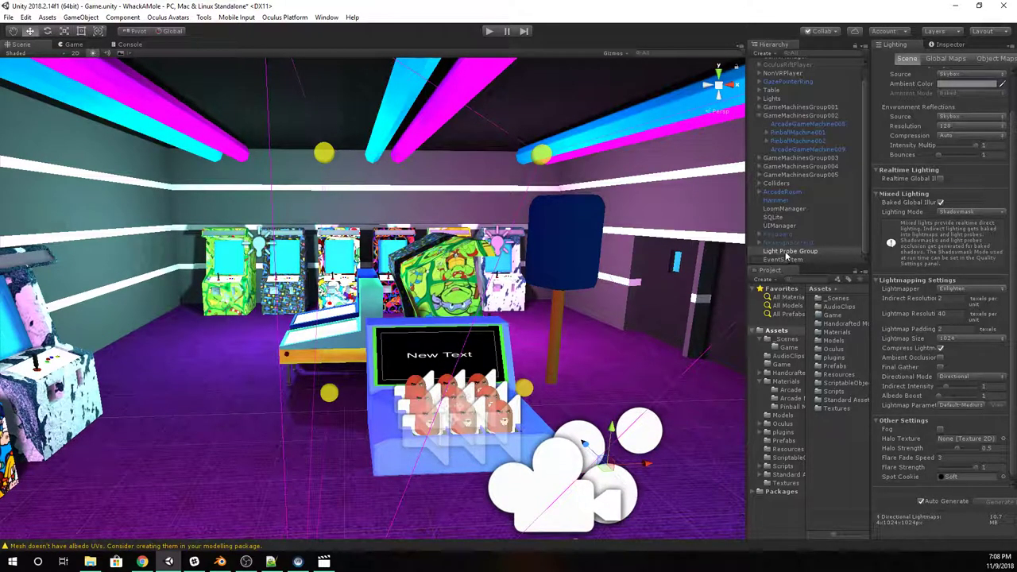
{"action": "left_click", "coordinate": [778, 66]}
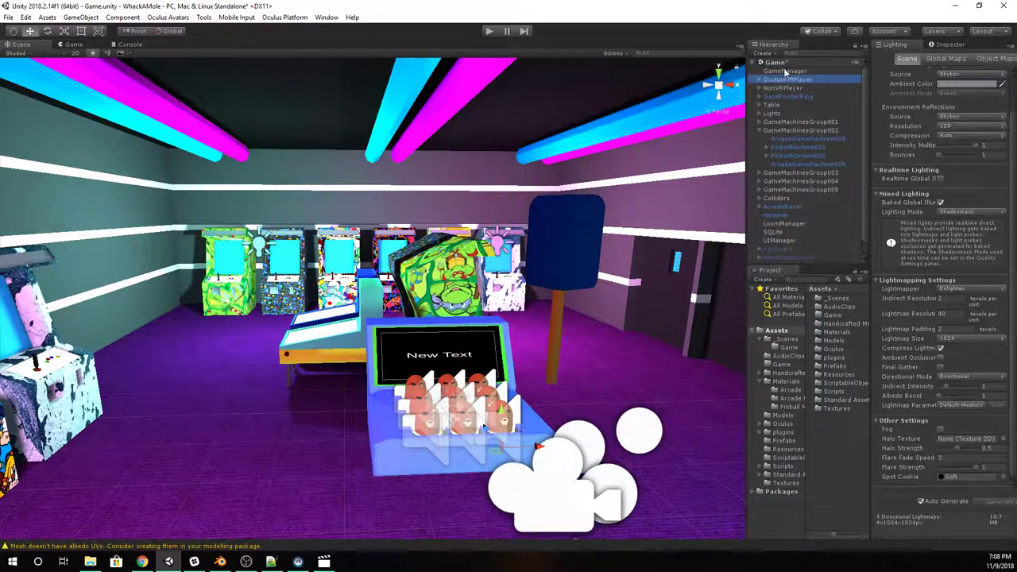
{"action": "scroll", "coordinate": [787, 79], "scroll_direction": "up", "scroll_amount": 1}
{"action": "left_click", "coordinate": [787, 71]}
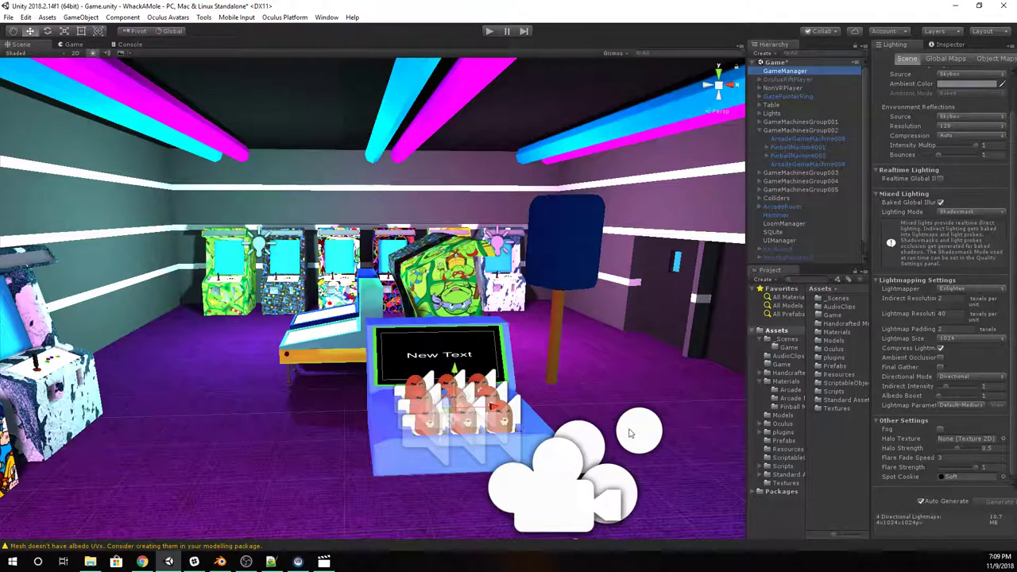
Step: Get a close view of the whack-a-mole table and start running the game in the editor
{"action": "key", "text": "w"}
{"action": "right_click_drag", "start_coordinate": [631, 432], "coordinate": [595, 398]}
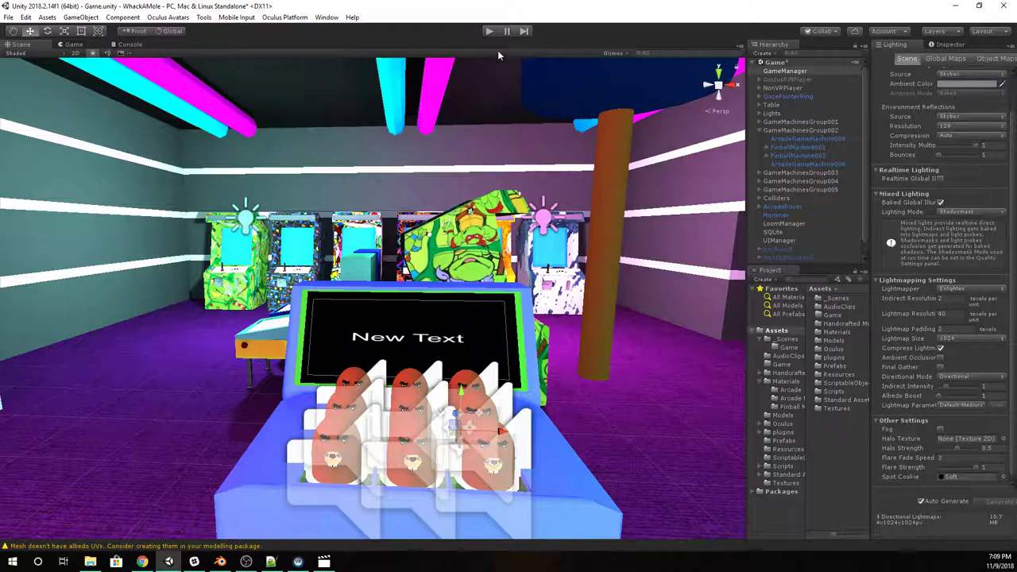
{"action": "left_click", "coordinate": [489, 32]}
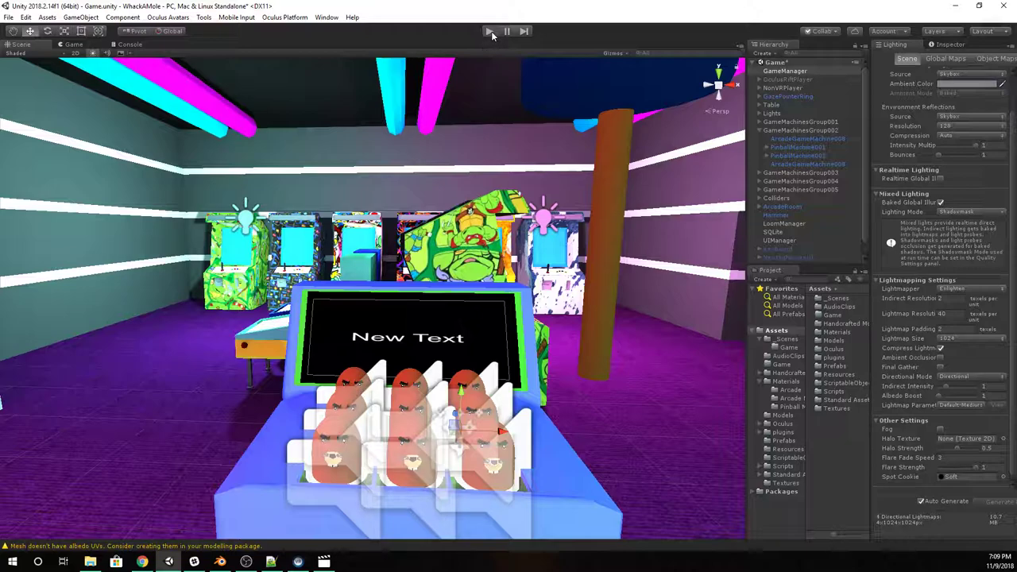